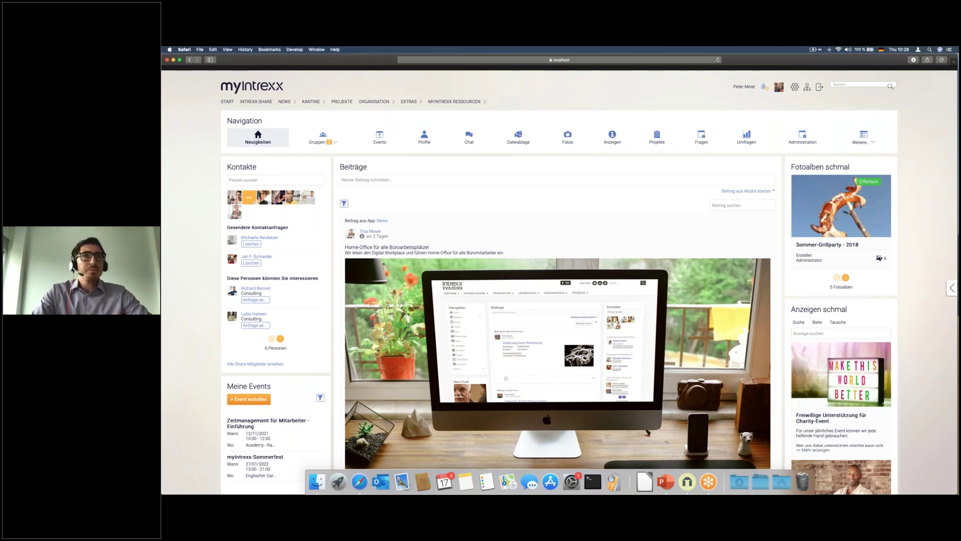
Open the Investitionsantrag application, list all requests, and view the details of the "Sicherheitshandschuhe 100er Pack" request.
{"action": "mouse_move", "coordinate": [374, 101]}
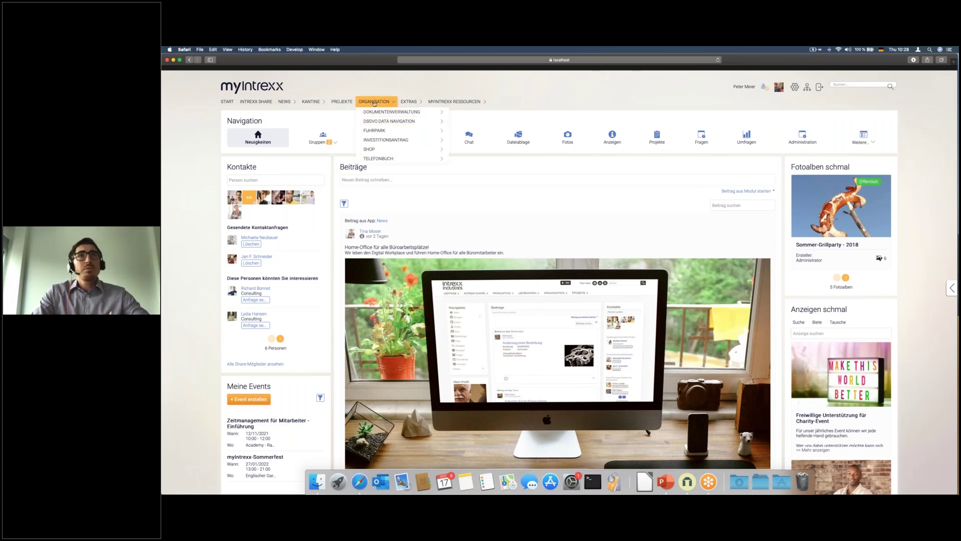
{"action": "left_click", "coordinate": [381, 141]}
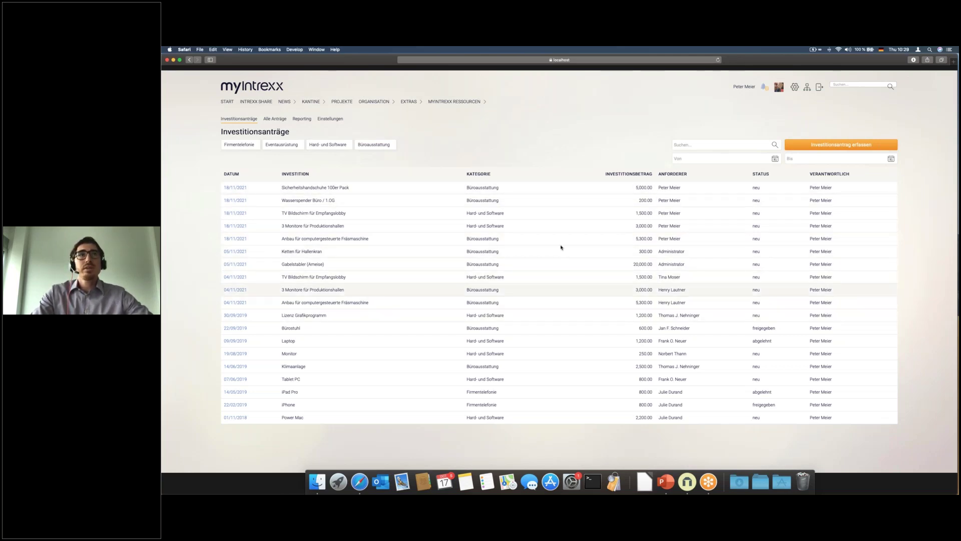
{"action": "left_click", "coordinate": [278, 122]}
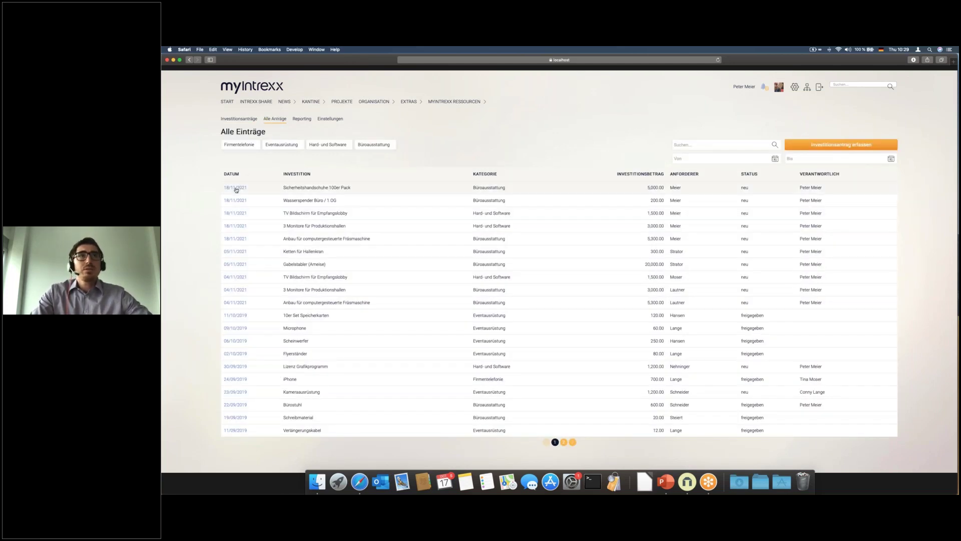
{"action": "left_click", "coordinate": [236, 188]}
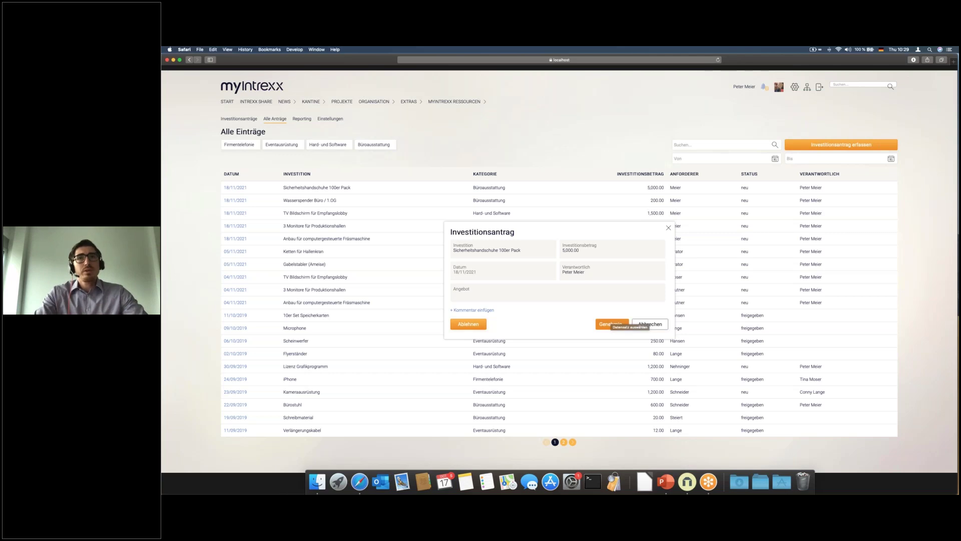
{"action": "left_click", "coordinate": [668, 228]}
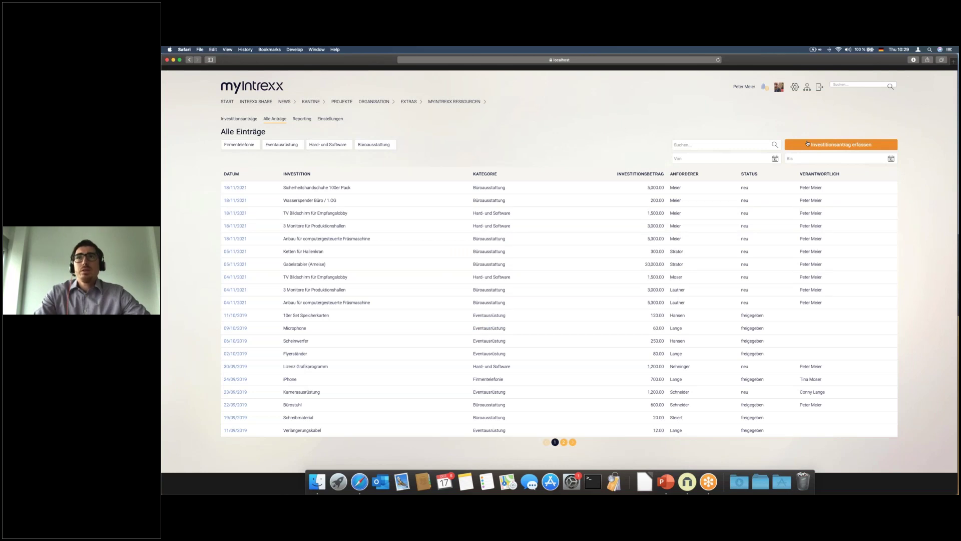
Create and save an investment request for "Bürostuhl" with an amount of 300.00 in the category Büroausstattung.
{"action": "left_click", "coordinate": [808, 144]}
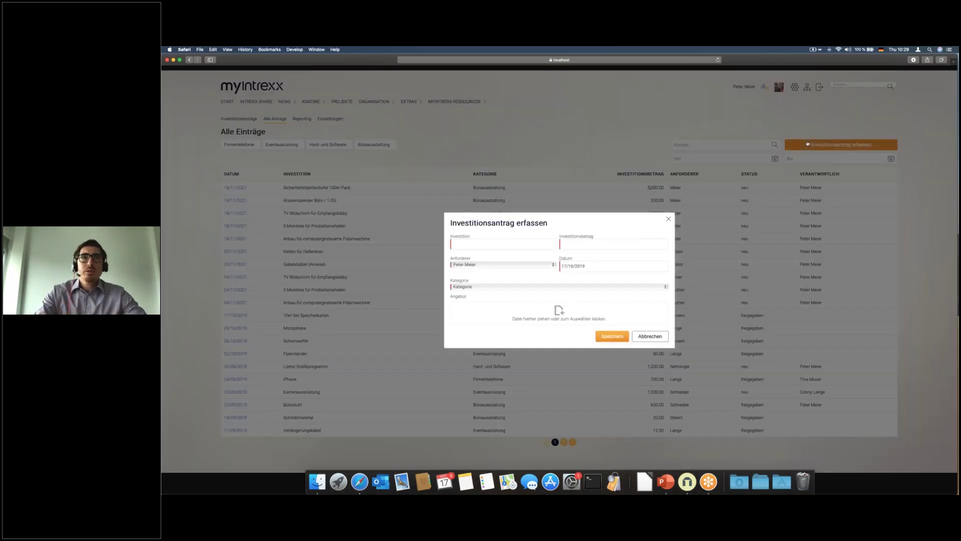
{"action": "left_click", "coordinate": [508, 243]}
{"action": "type", "text": "Bürostuhl"}
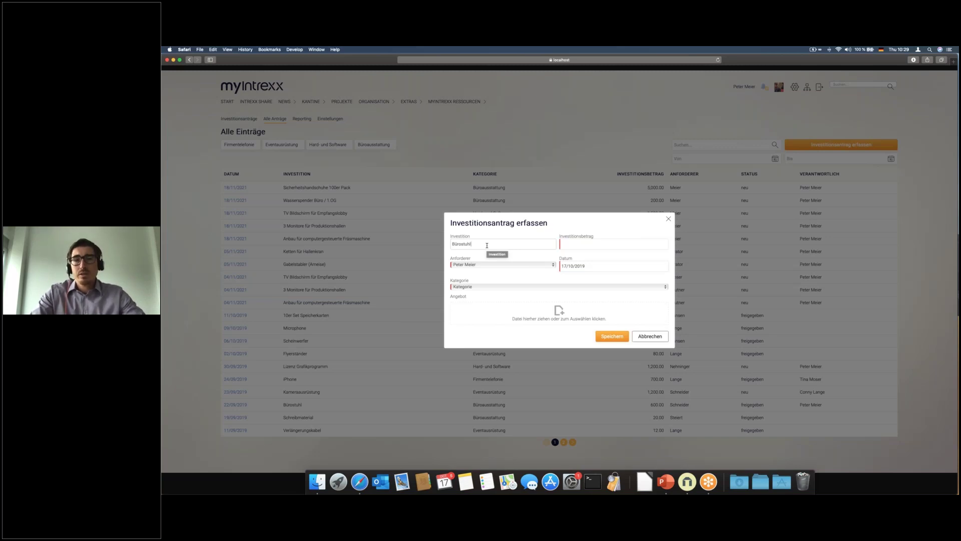
{"action": "left_click", "coordinate": [602, 244]}
{"action": "left_click", "coordinate": [602, 244]}
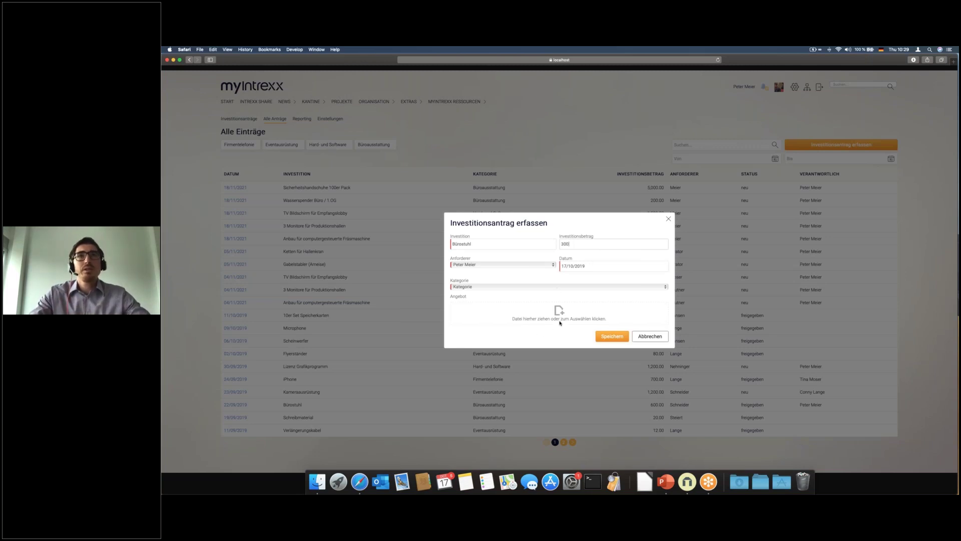
{"action": "left_click", "coordinate": [542, 279]}
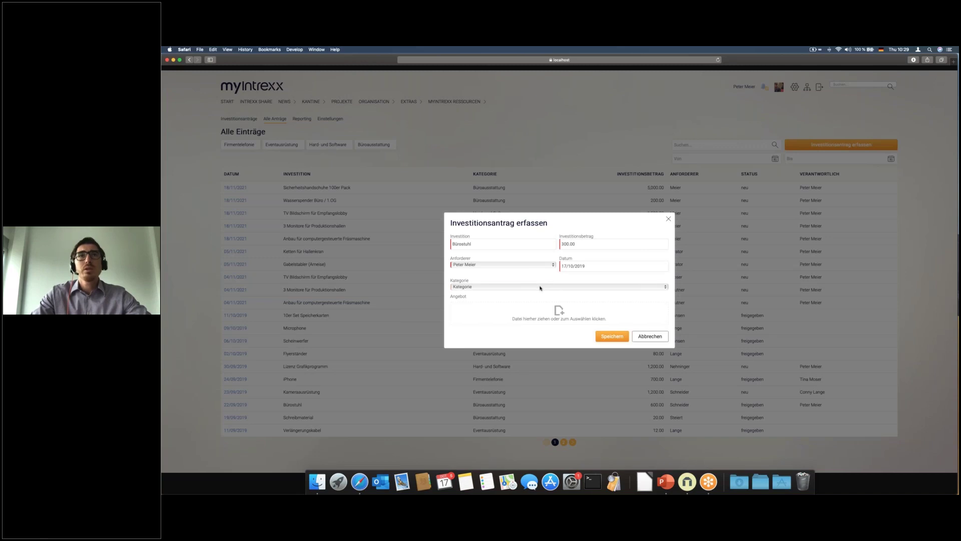
{"action": "left_click", "coordinate": [541, 287]}
{"action": "left_click", "coordinate": [539, 294]}
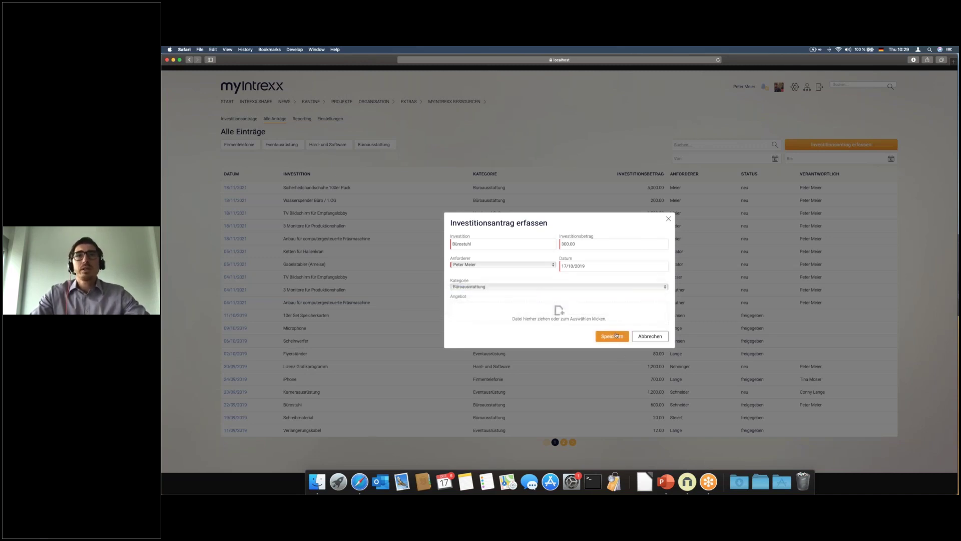
{"action": "left_click", "coordinate": [616, 335]}
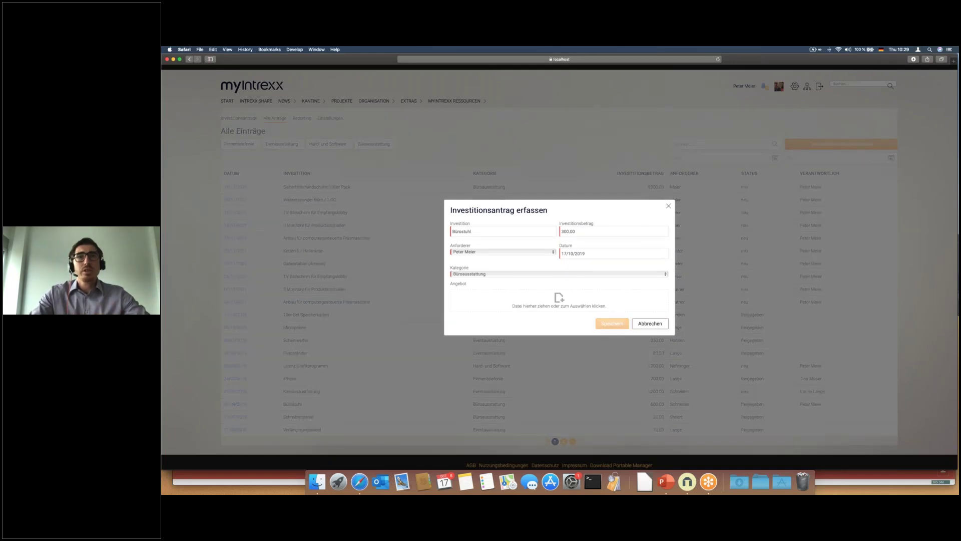
{"action": "left_click", "coordinate": [668, 206]}
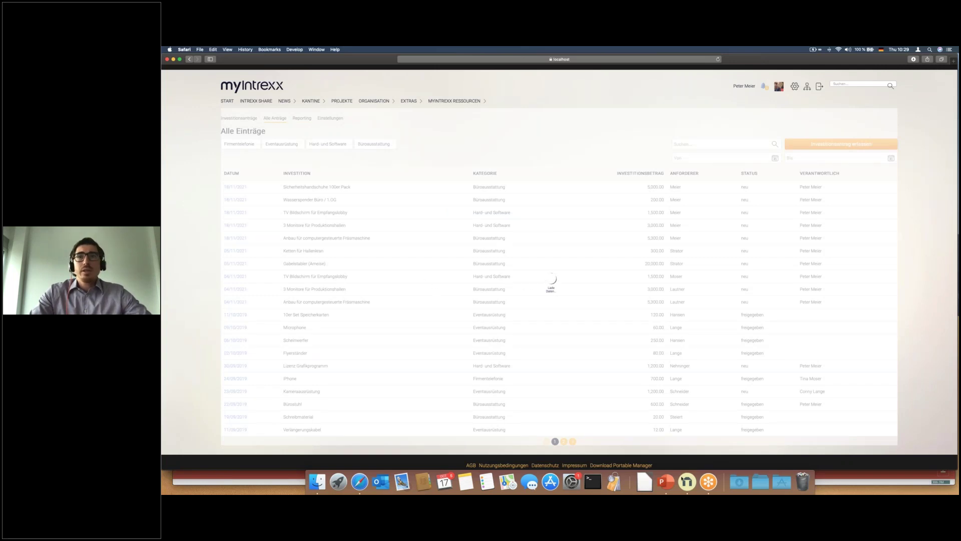
Switch to Intrexx Portal Manager and log in to the myIntrexx_de_beta portal as Administrator.
{"action": "left_click", "coordinate": [686, 484]}
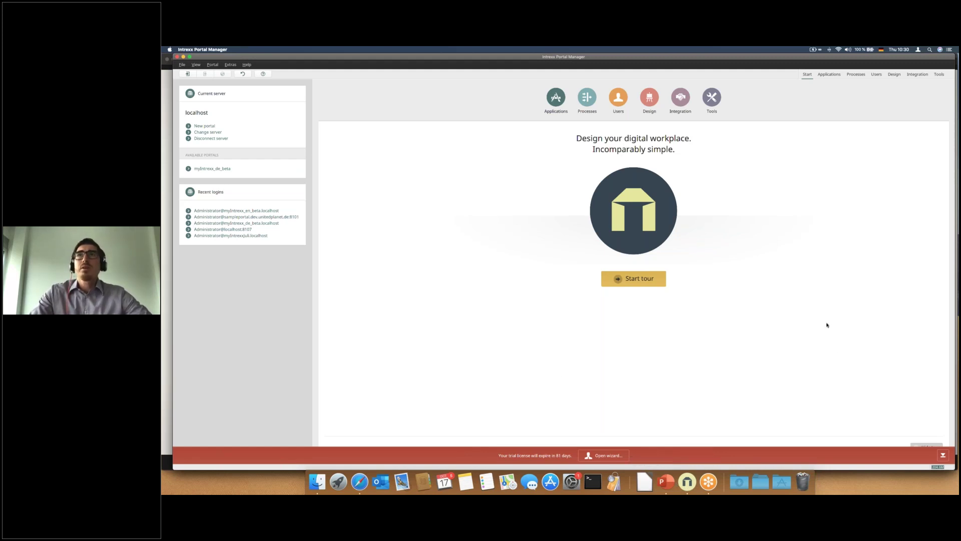
{"action": "left_click_drag", "start_coordinate": [799, 76], "coordinate": [716, 69]}
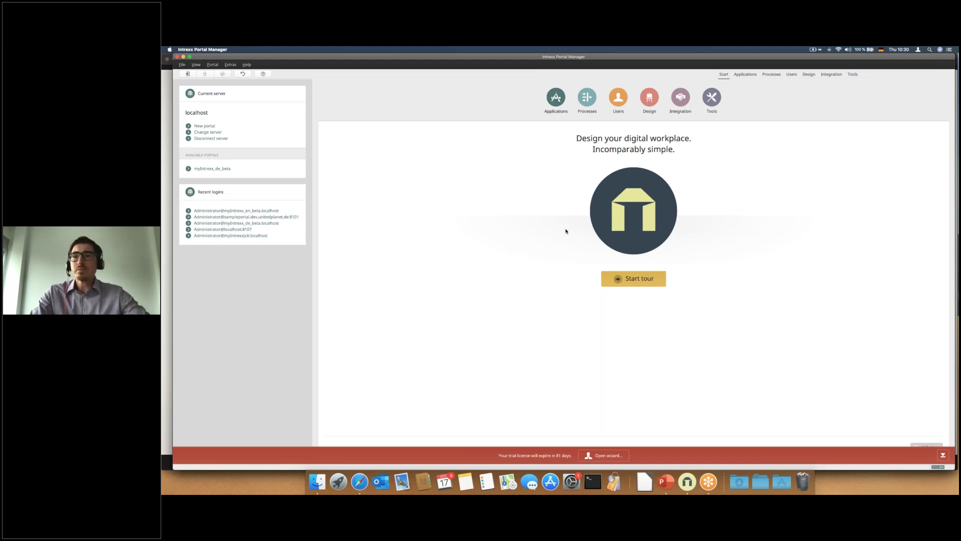
{"action": "left_click", "coordinate": [225, 170]}
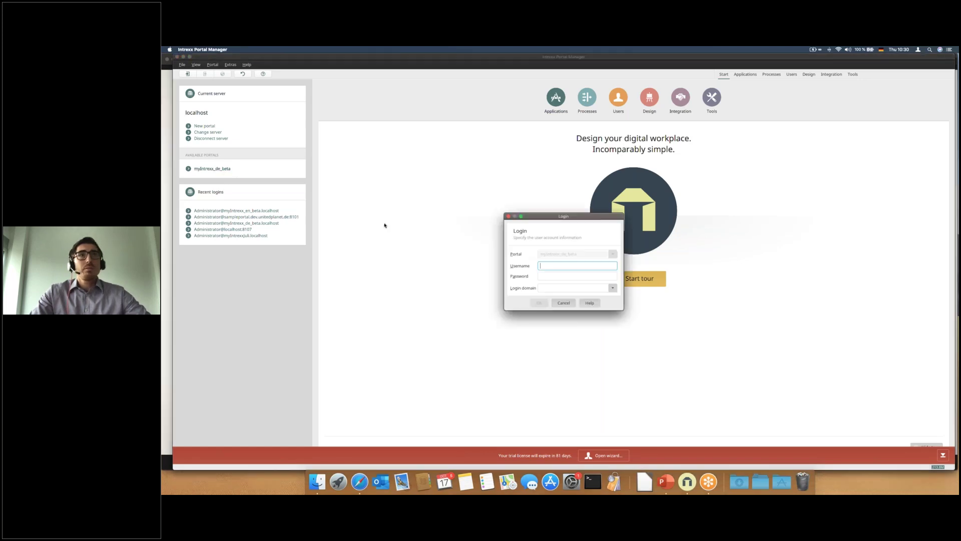
{"action": "type", "text": "Administrator"}
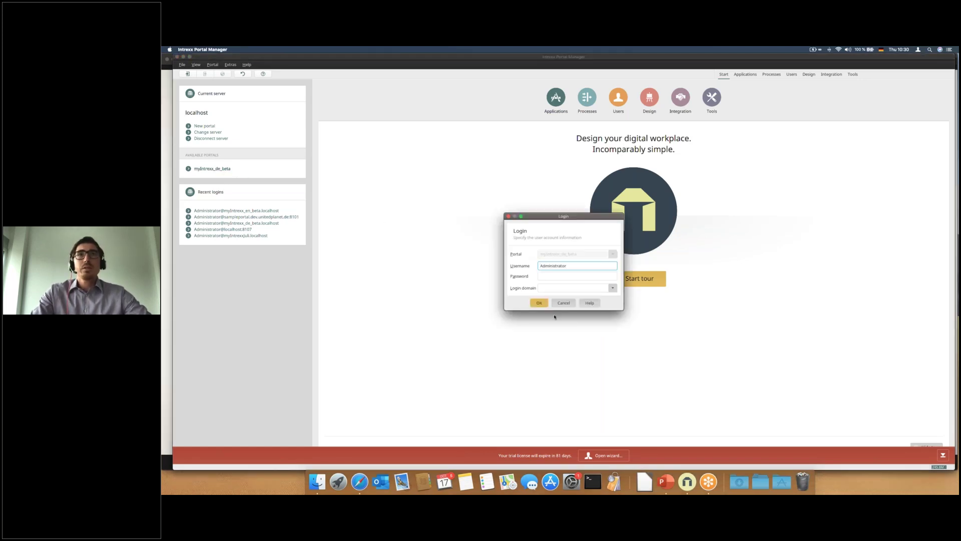
{"action": "left_click", "coordinate": [539, 304]}
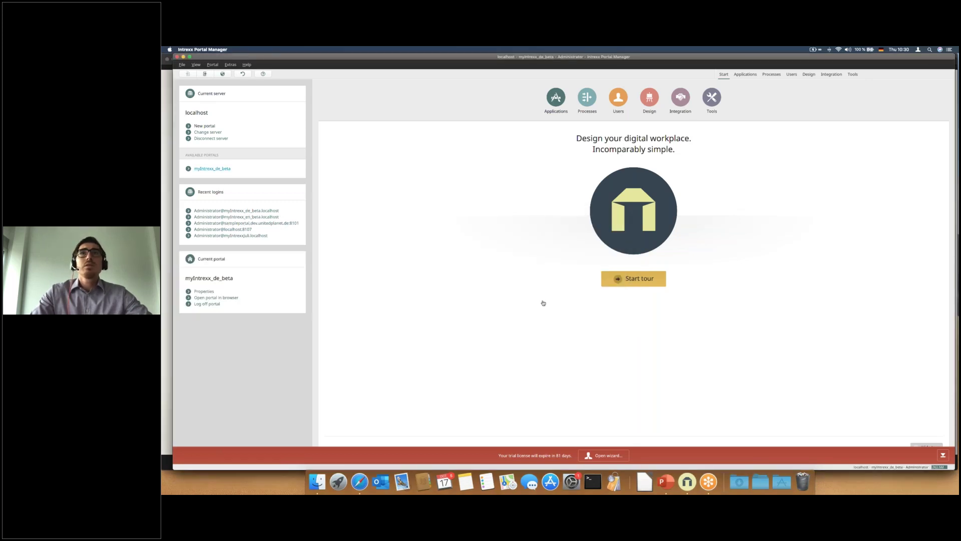
Find the published "Investment request" application by searching for "Inve" and open it for editing.
{"action": "left_click", "coordinate": [746, 74]}
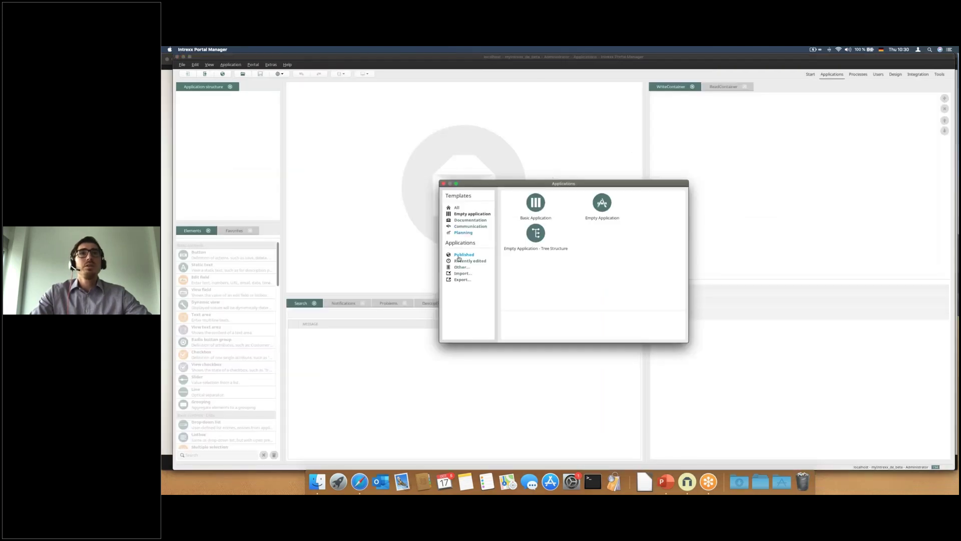
{"action": "left_click", "coordinate": [459, 257]}
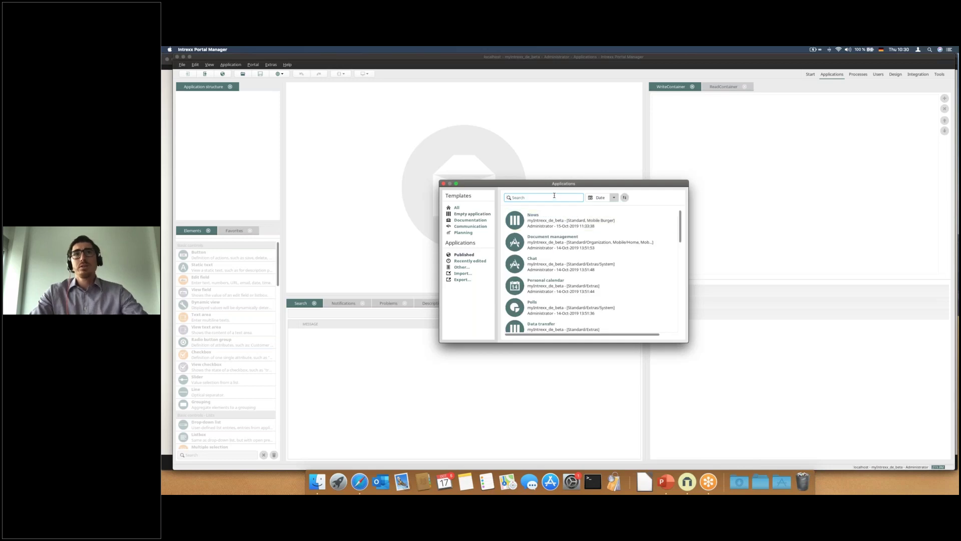
{"action": "type", "text": "Inve"}
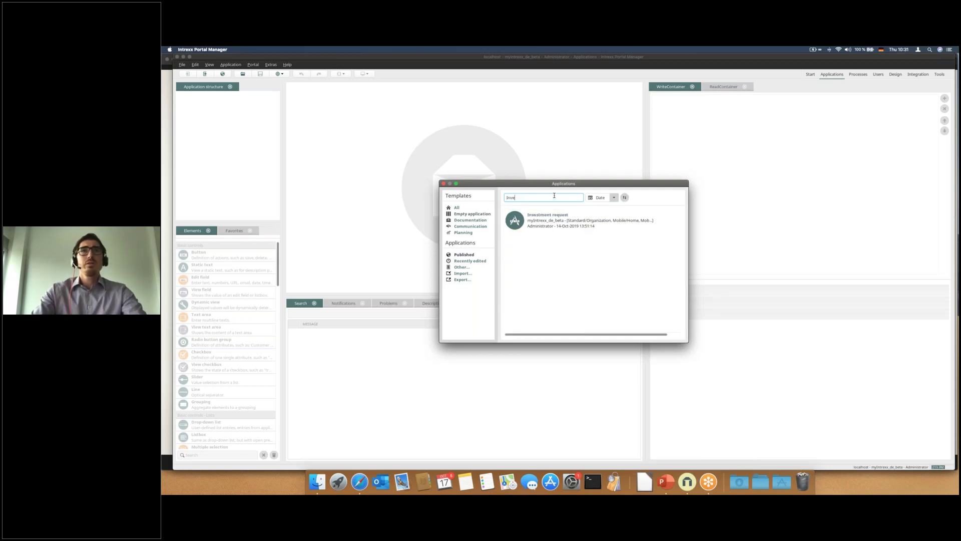
{"action": "double_click", "coordinate": [549, 223]}
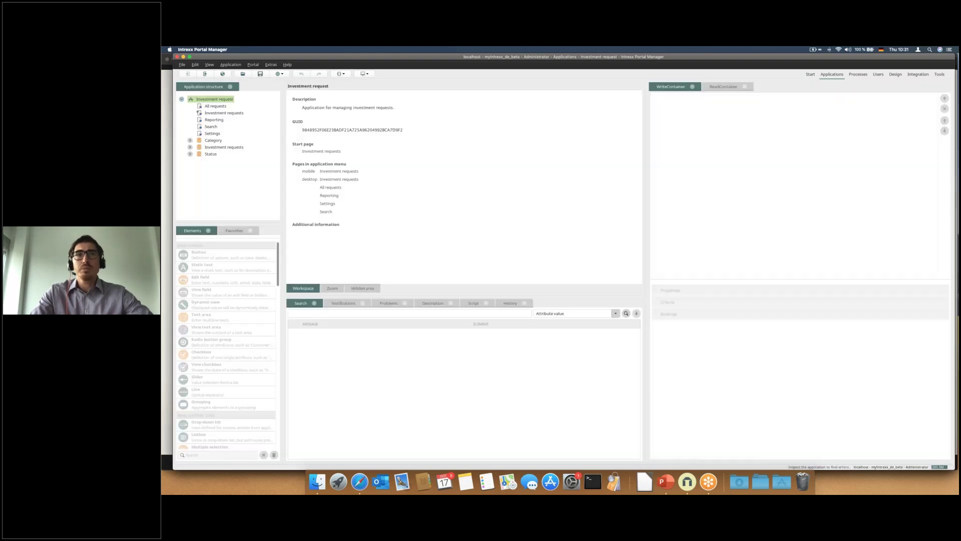
Expand the Investment requests data group and open its "Edit investment request" page in the workspace.
{"action": "left_click", "coordinate": [204, 148]}
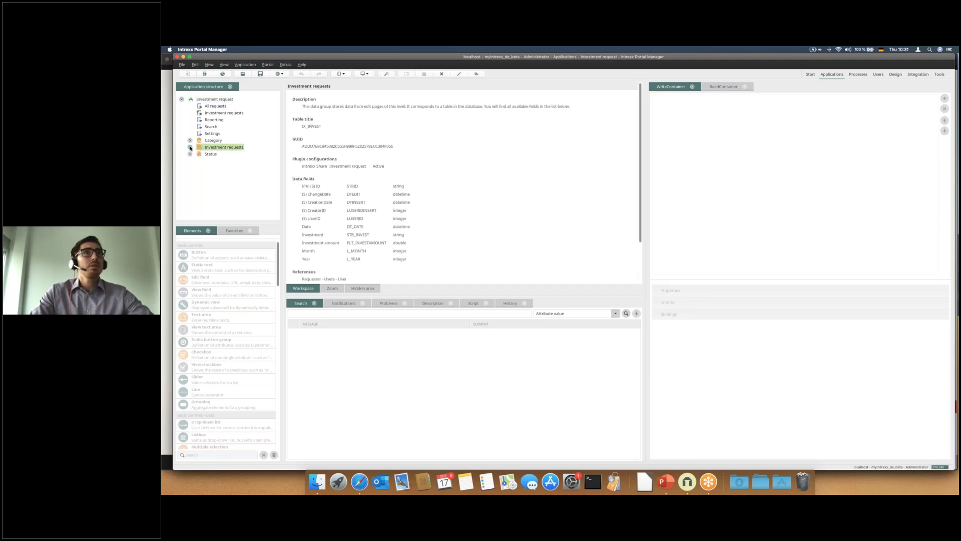
{"action": "left_click", "coordinate": [190, 147]}
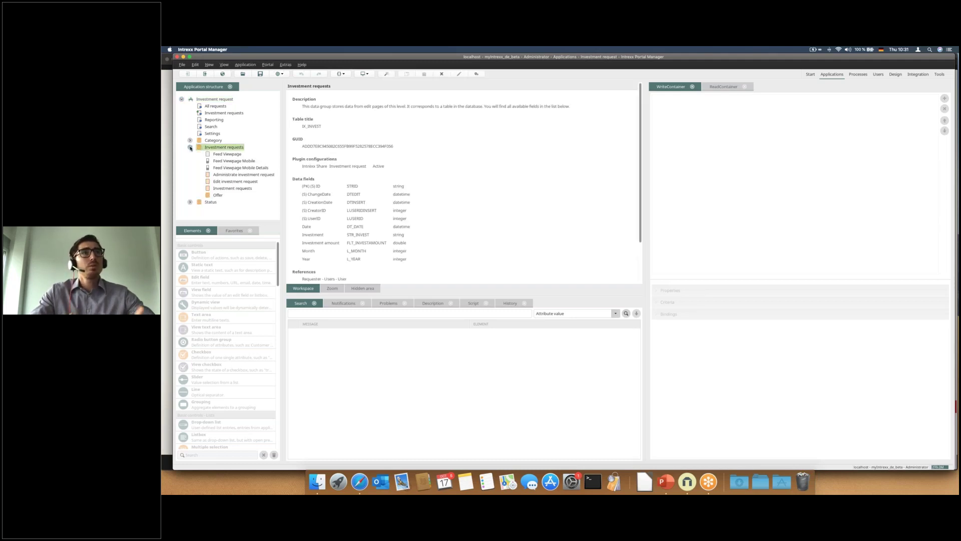
{"action": "left_click", "coordinate": [233, 188]}
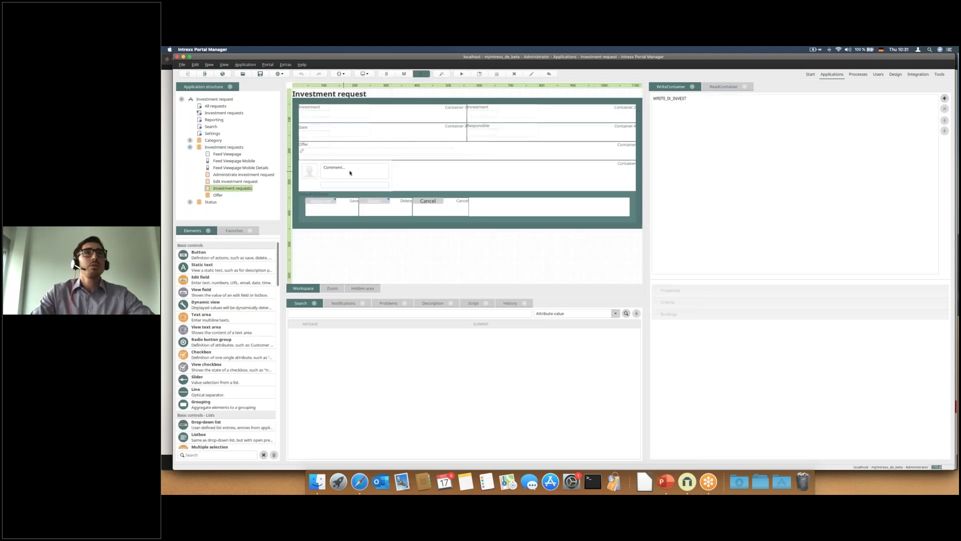
{"action": "left_click", "coordinate": [250, 181]}
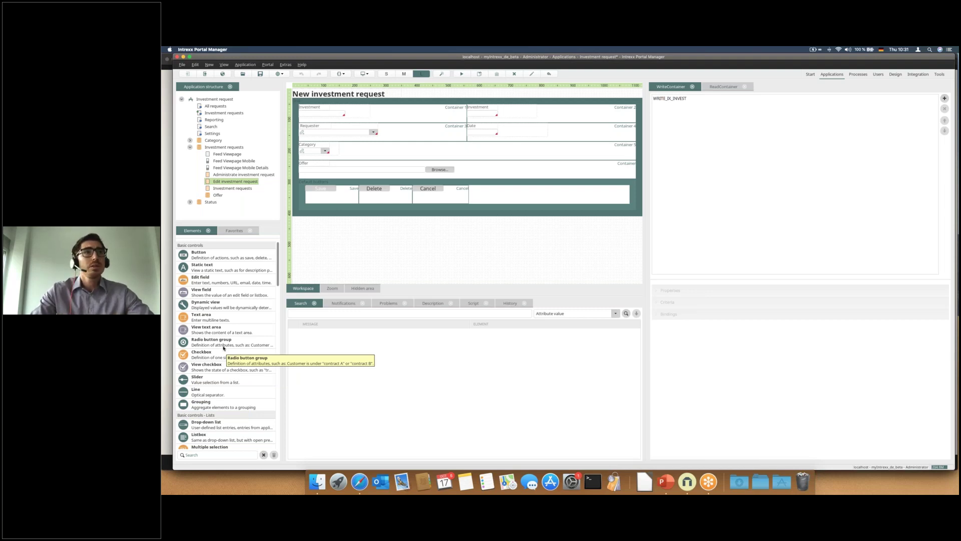
Add a labelled text area with a new data field titled "Begründung" to the form near the Offer field.
{"action": "left_click", "coordinate": [203, 280]}
{"action": "left_click_drag", "start_coordinate": [247, 270], "coordinate": [474, 167]}
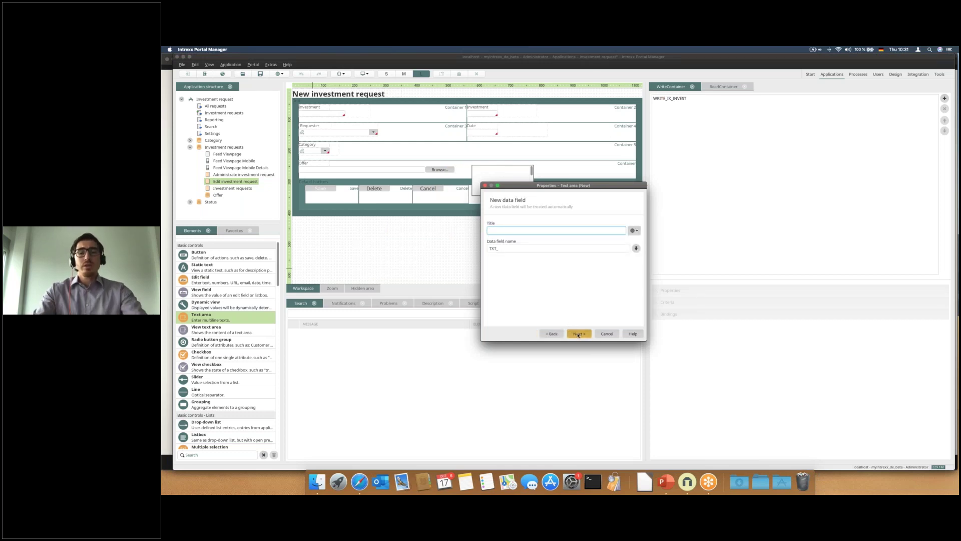
{"action": "type", "text": "Begründung"}
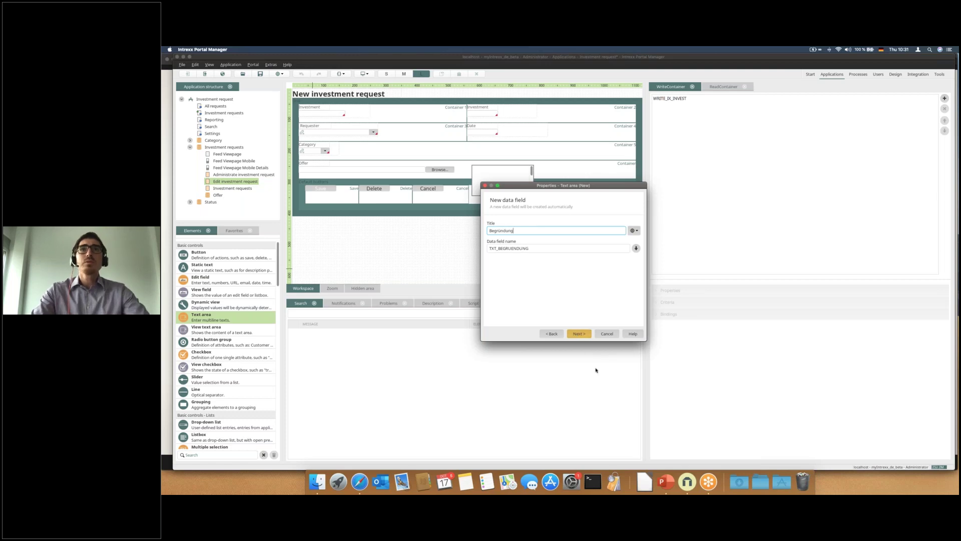
{"action": "left_click", "coordinate": [579, 333]}
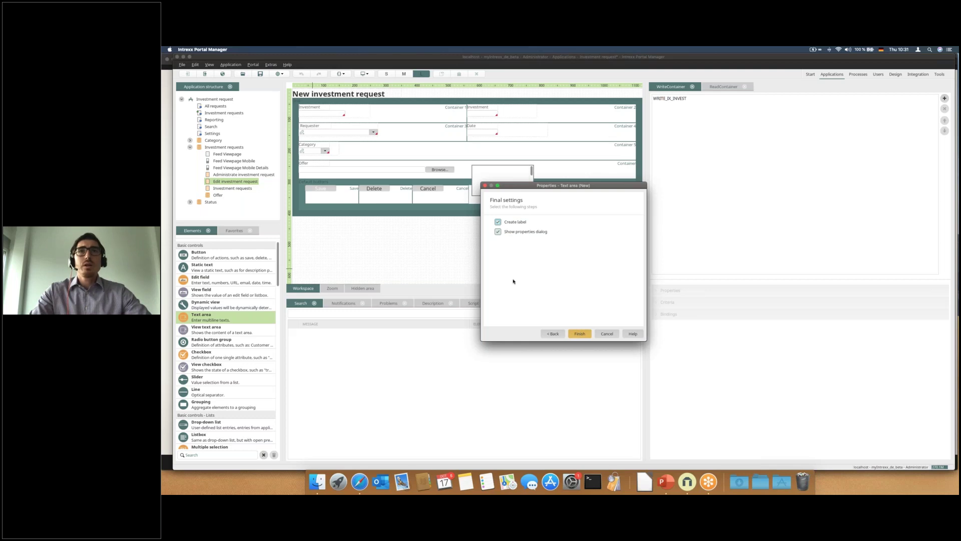
{"action": "left_click", "coordinate": [579, 334]}
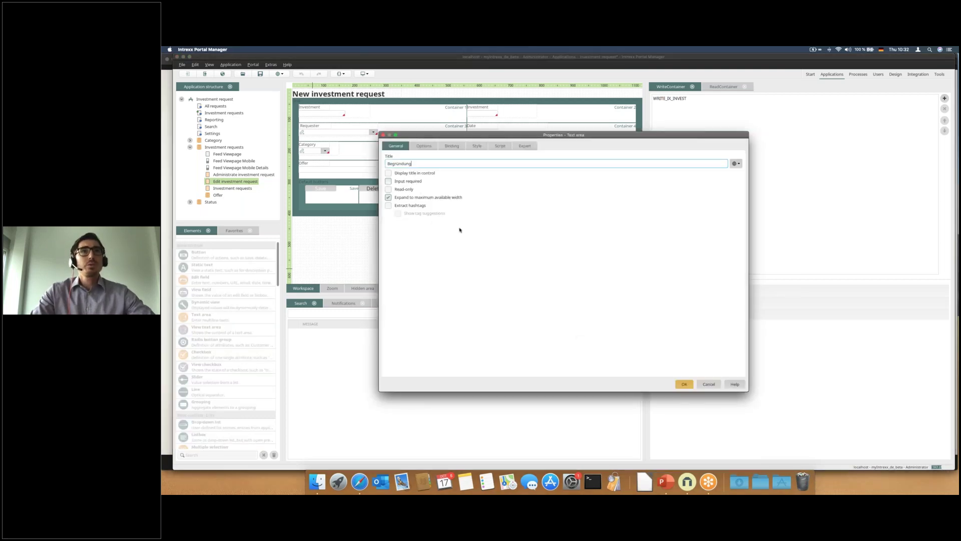
Make input required for the Begründung text area and apply its properties.
{"action": "left_click", "coordinate": [388, 181]}
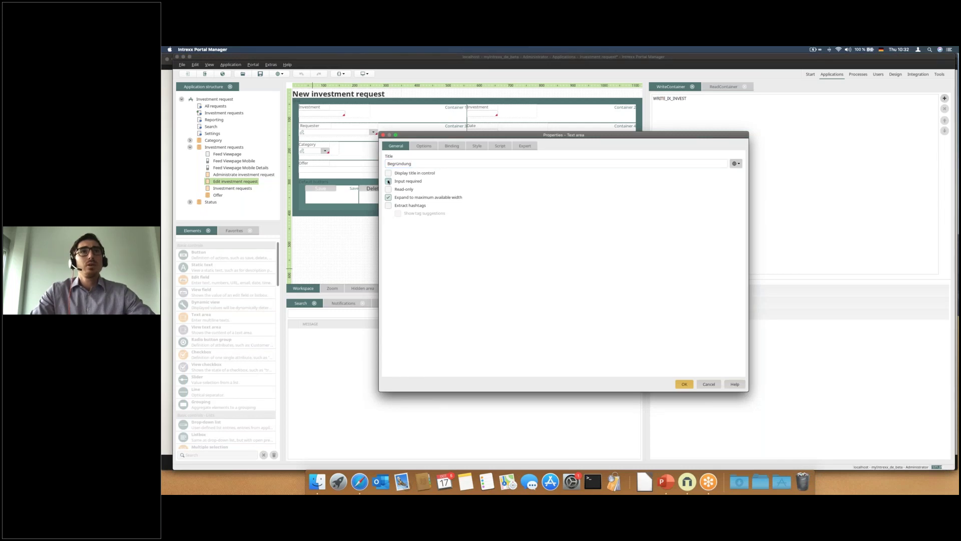
{"action": "left_click", "coordinate": [685, 384]}
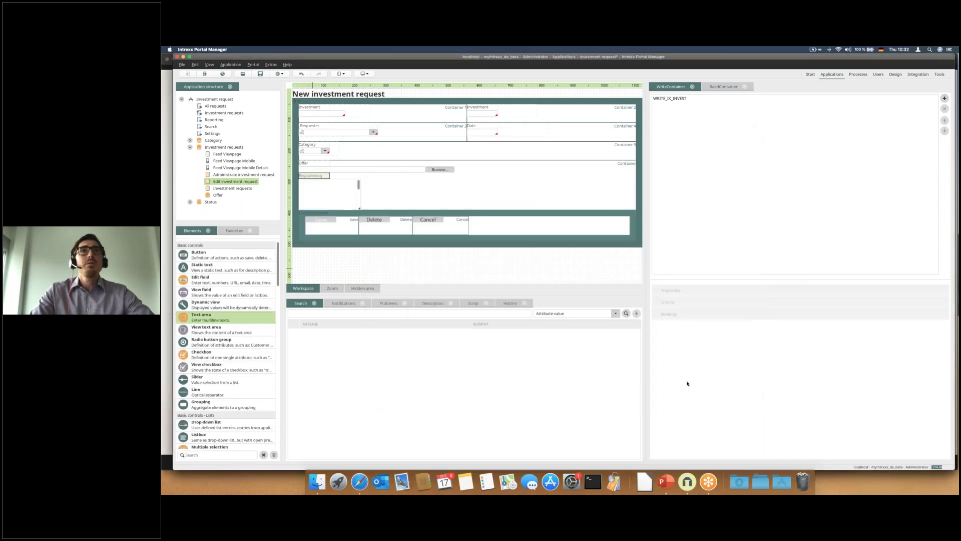
{"action": "left_click", "coordinate": [520, 270]}
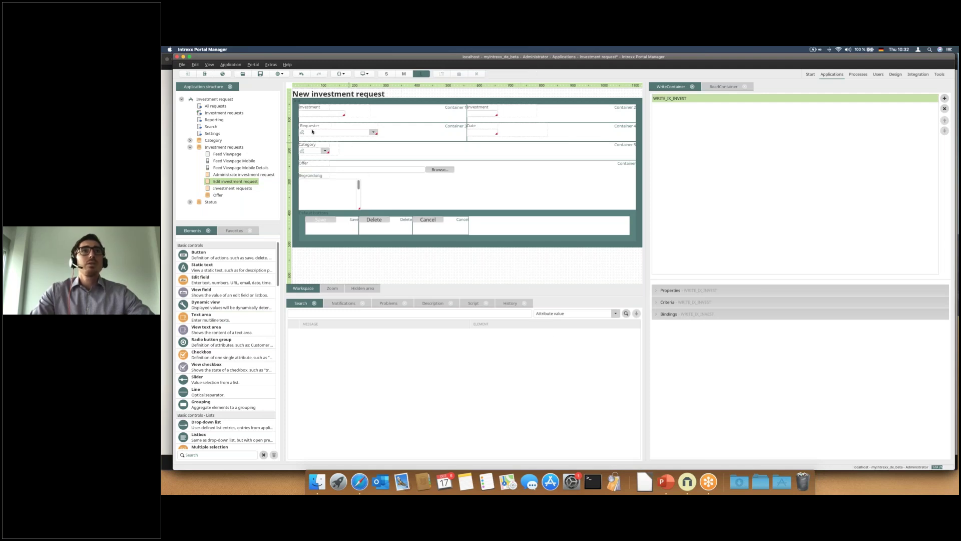
Save the Investment request application and switch back to the portal in Safari.
{"action": "left_click", "coordinate": [262, 75]}
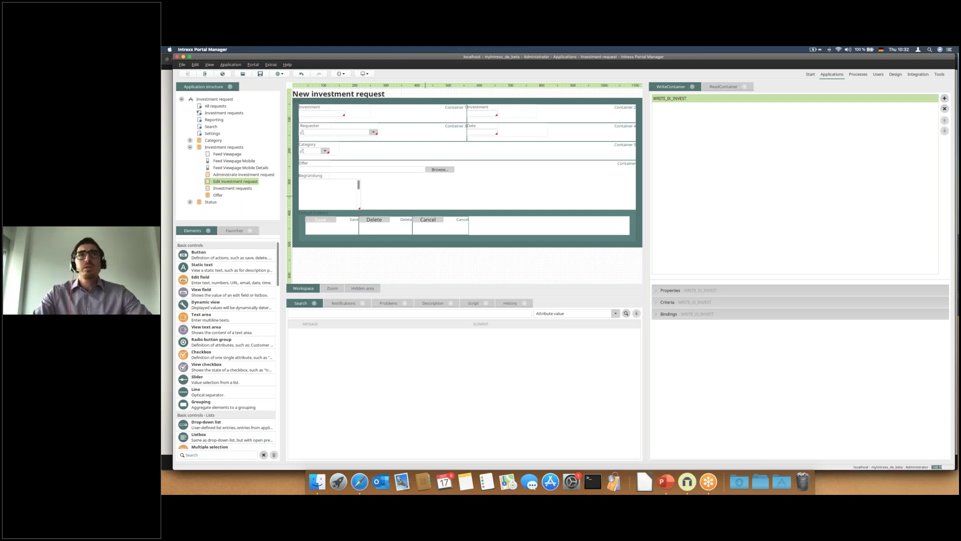
{"action": "left_click", "coordinate": [411, 262]}
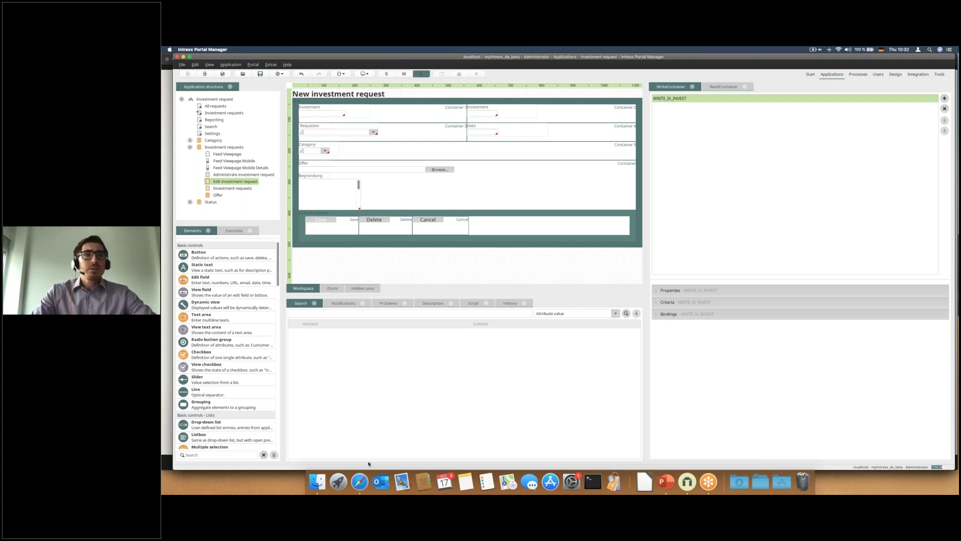
{"action": "left_click", "coordinate": [358, 483]}
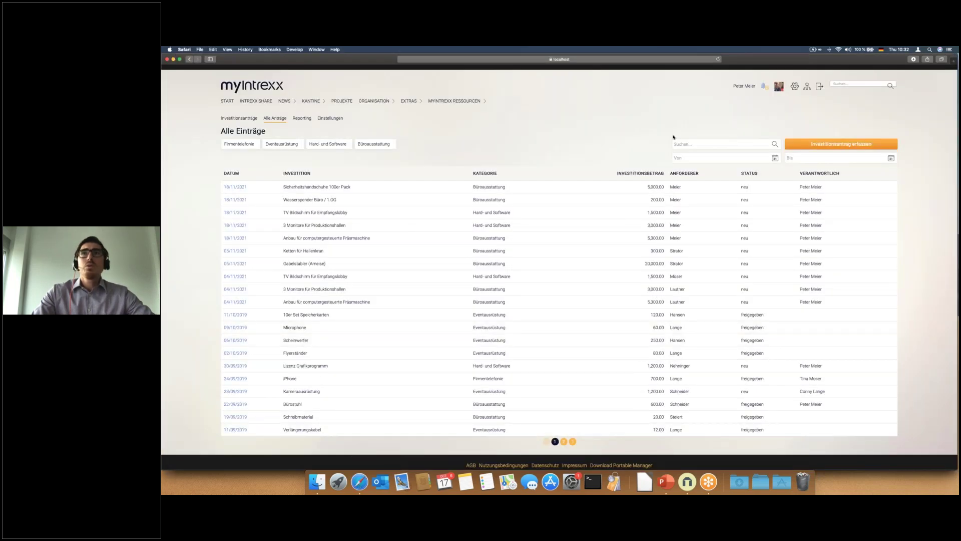
Open the investment request entry form to check the Begründung text area, and cancel it without saving.
{"action": "left_click", "coordinate": [806, 145]}
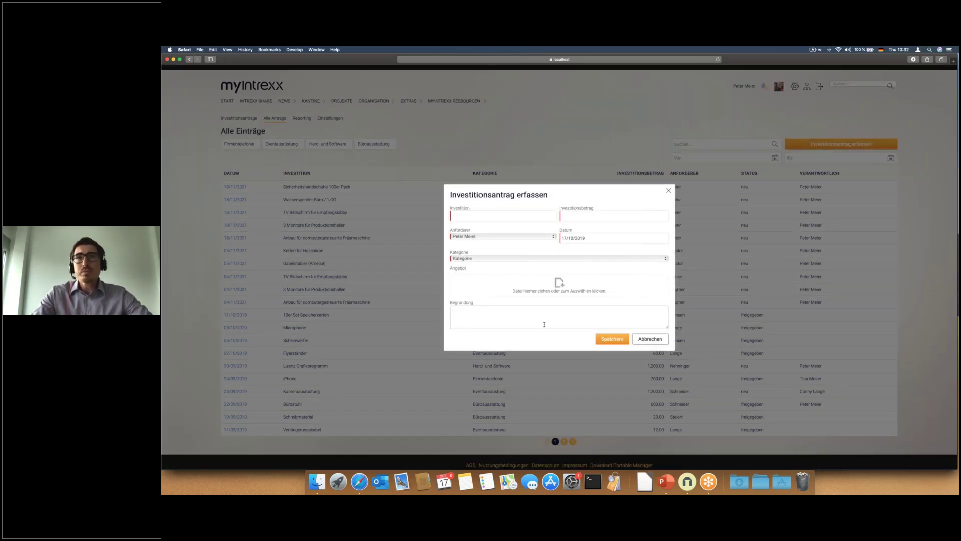
{"action": "left_click", "coordinate": [652, 339]}
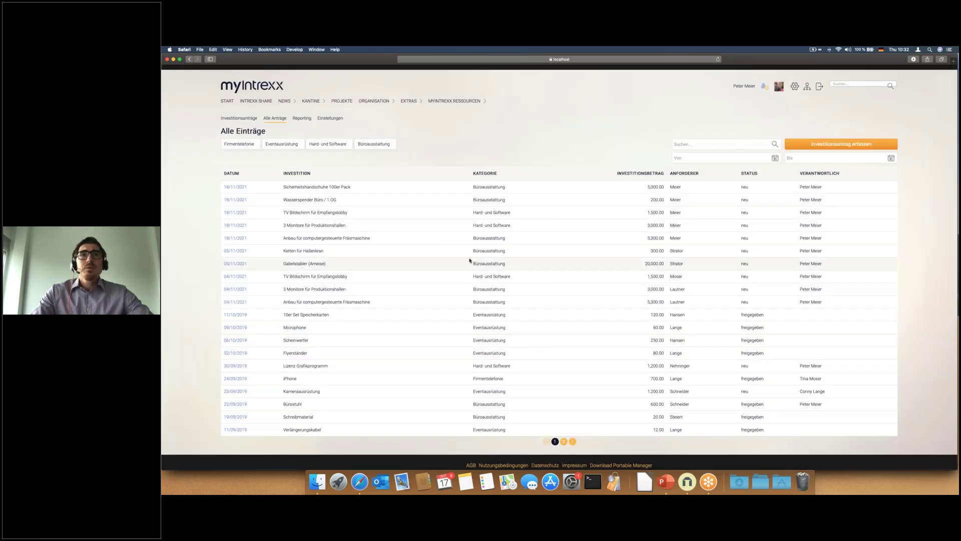
Open the application's Einstellungen page and review the Status and Kategorie tables, including responsible persons and allowances.
{"action": "left_click", "coordinate": [337, 122]}
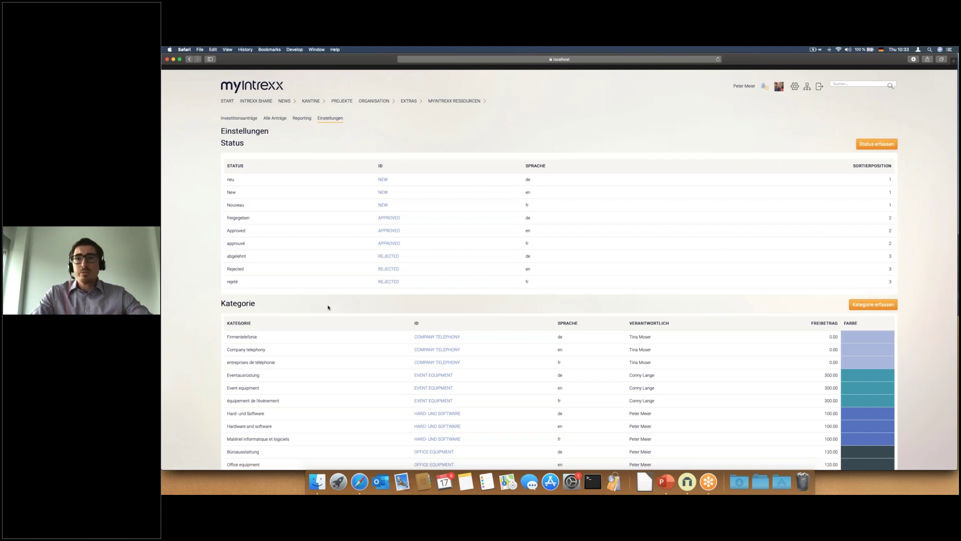
{"action": "scroll", "coordinate": [500, 306], "scroll_direction": "down", "scroll_amount": 1}
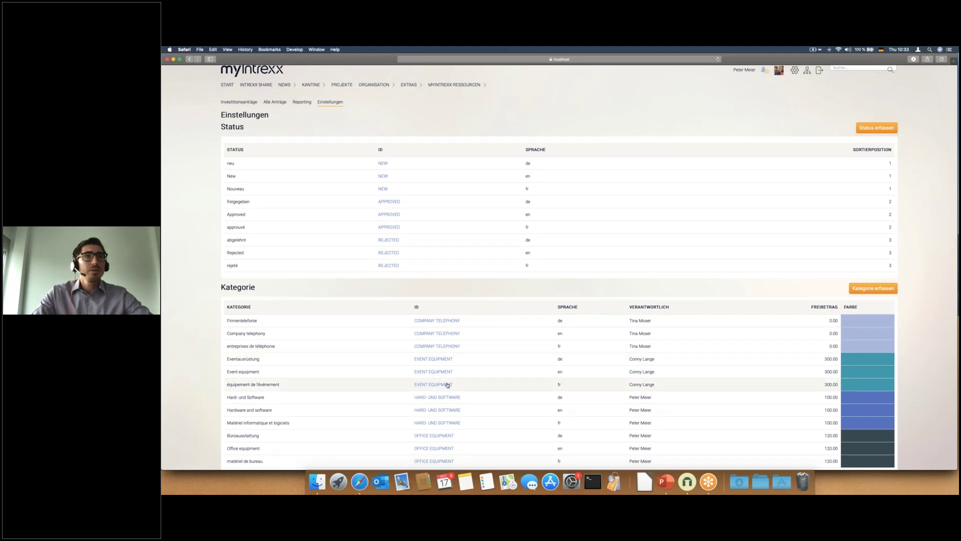
{"action": "scroll", "coordinate": [447, 384], "scroll_direction": "down", "scroll_amount": 2}
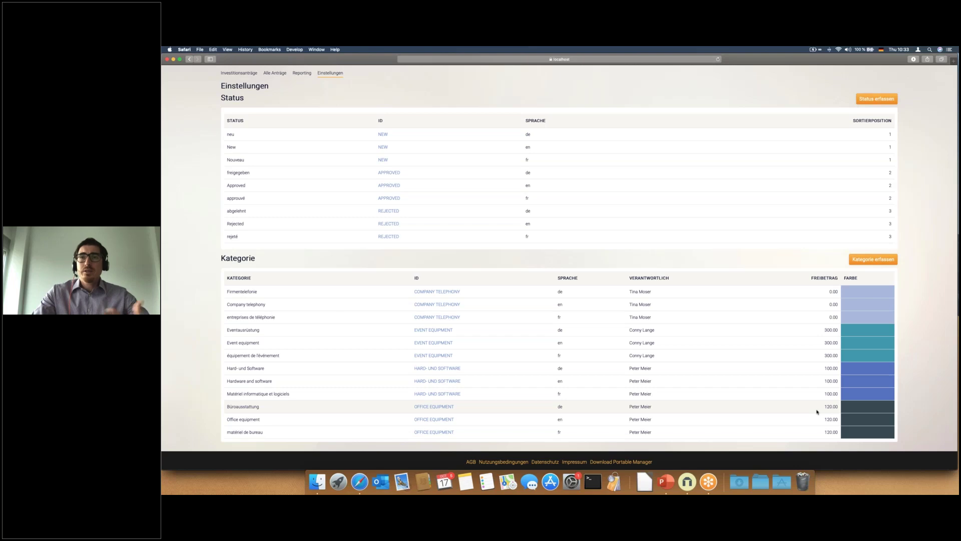
Switch to the Intrexx Portal Manager, filter the published processes by "Inv" and open the Investment request process.
{"action": "left_click", "coordinate": [688, 482]}
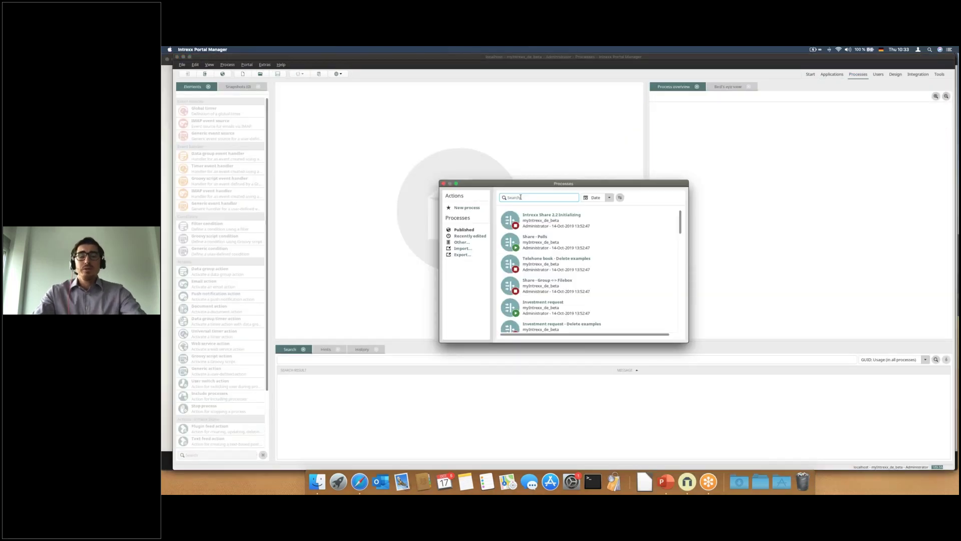
{"action": "type", "text": "Inv"}
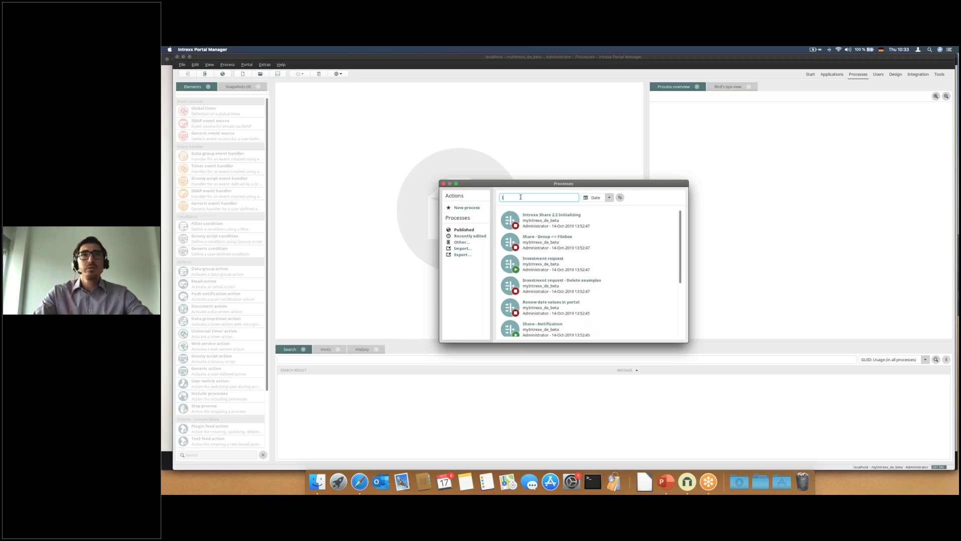
{"action": "double_click", "coordinate": [538, 223]}
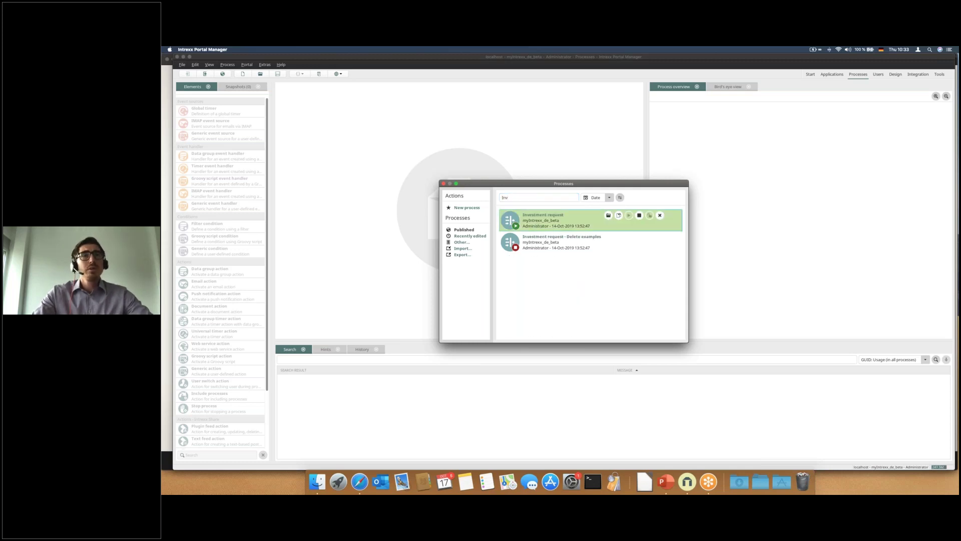